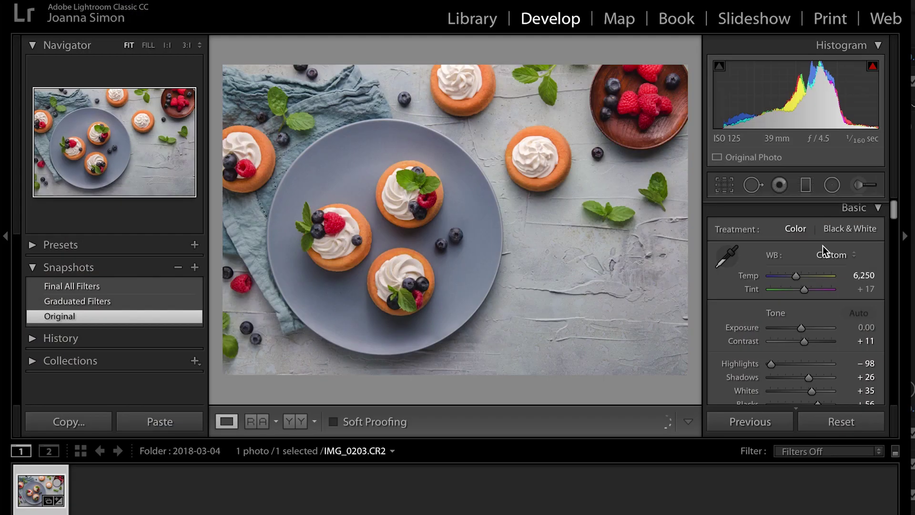
Step: Drag a slanted graduated filter over the plate's left half and show its mask overlay
scroll(823, 245, down, 5)
scroll(823, 245, down, 10)
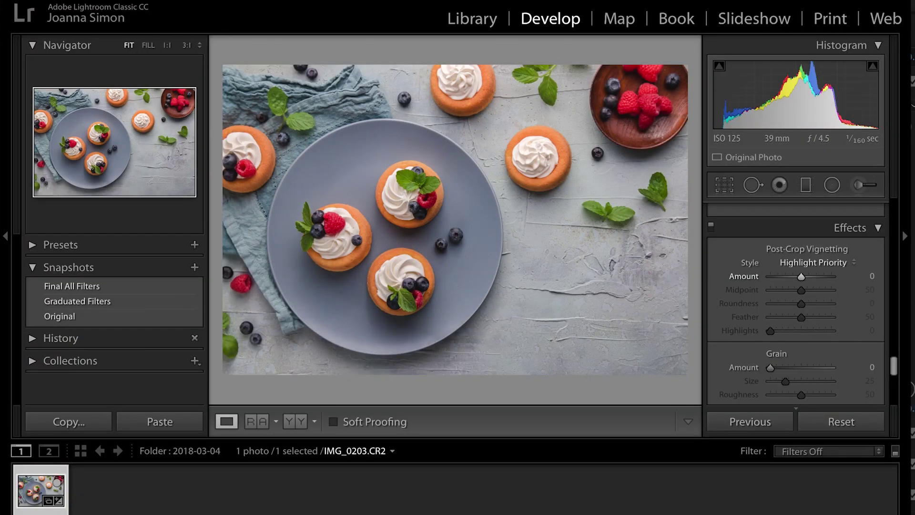
scroll(849, 276, up, 15)
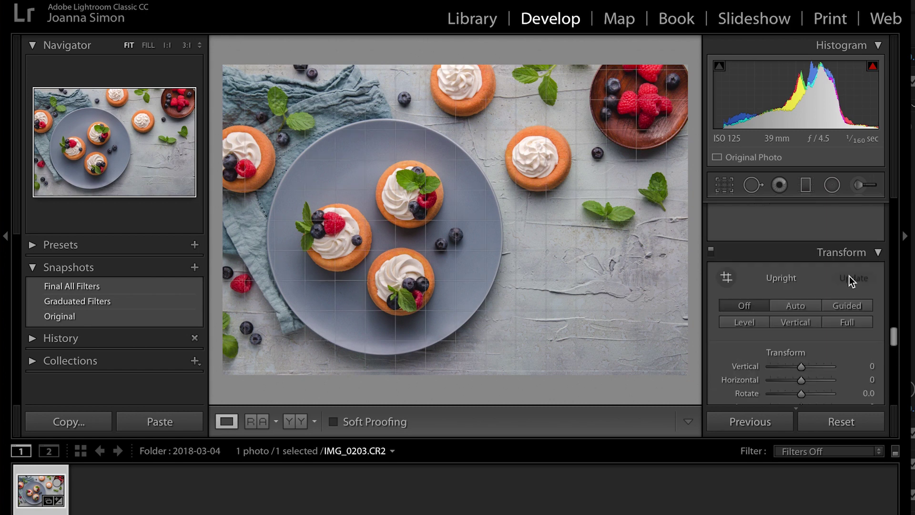
scroll(850, 276, up, 1)
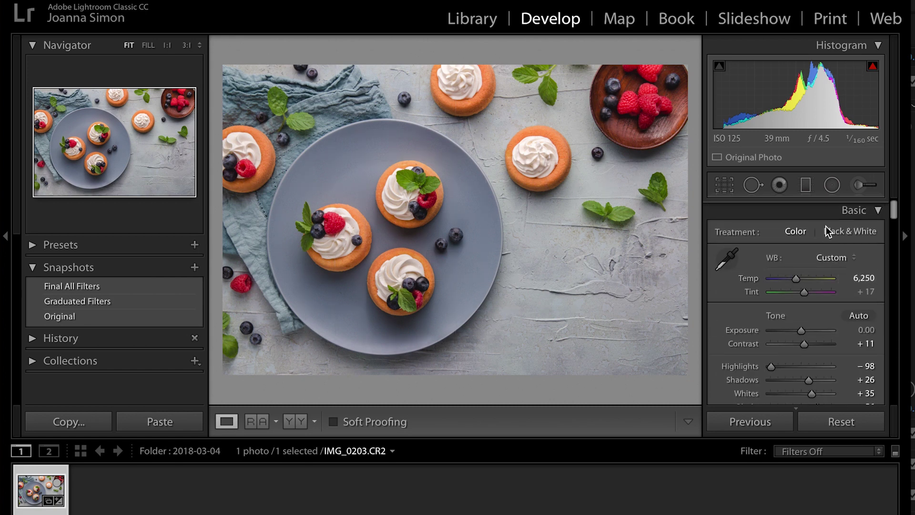
click(806, 185)
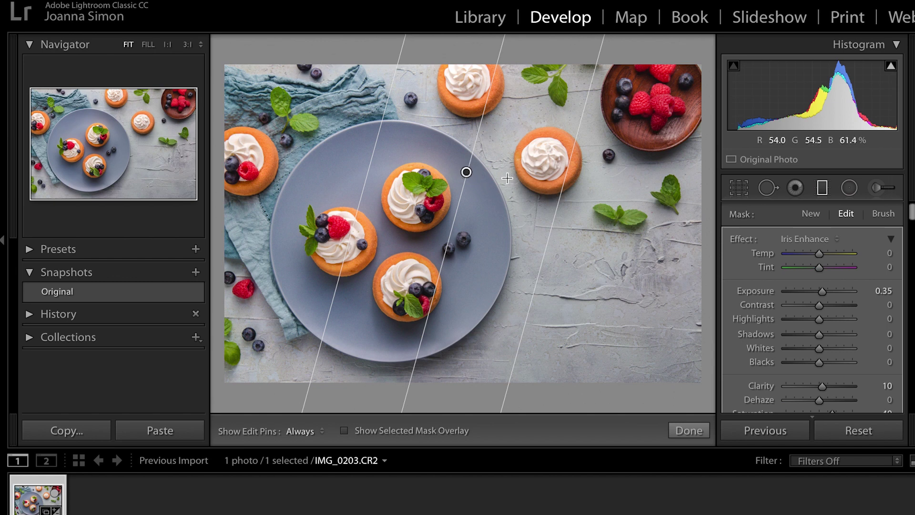
click(344, 431)
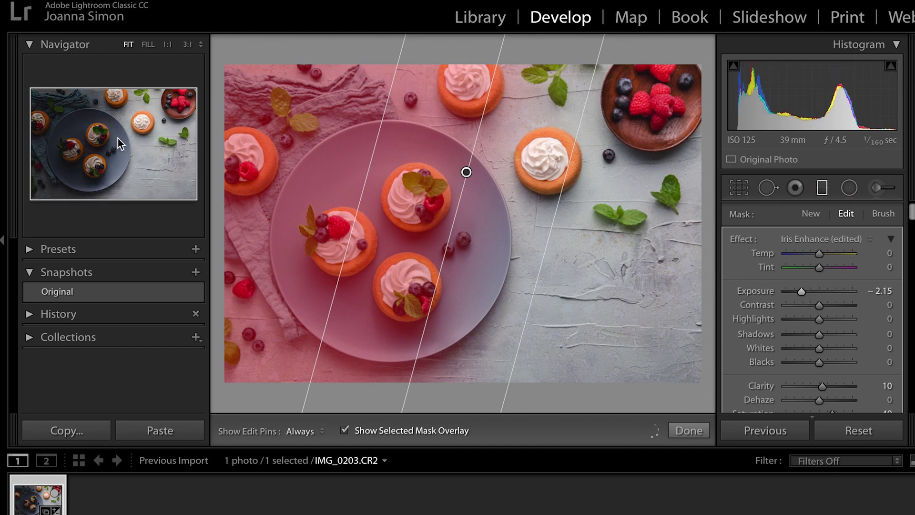
Step: Hide the mask overlay and widen the left gradient's fade toward the right at Exposure −1.61
click(344, 430)
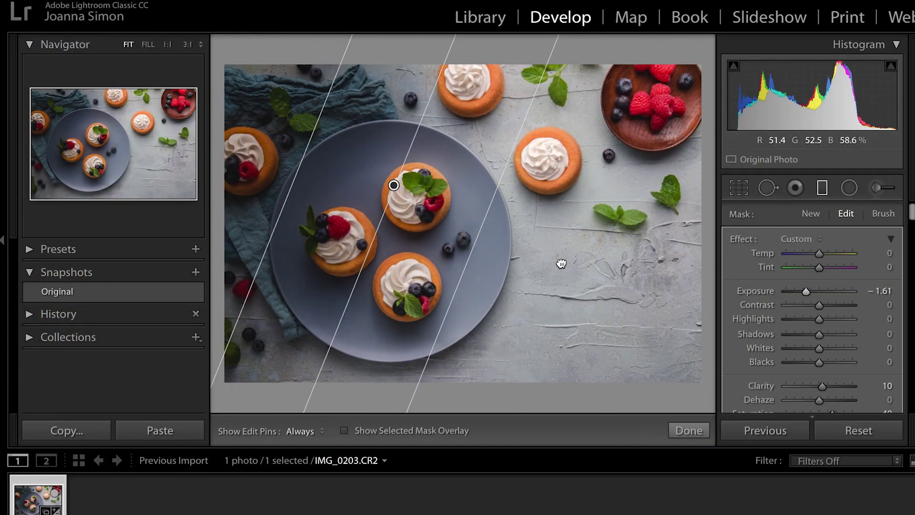
drag(561, 264, 660, 284)
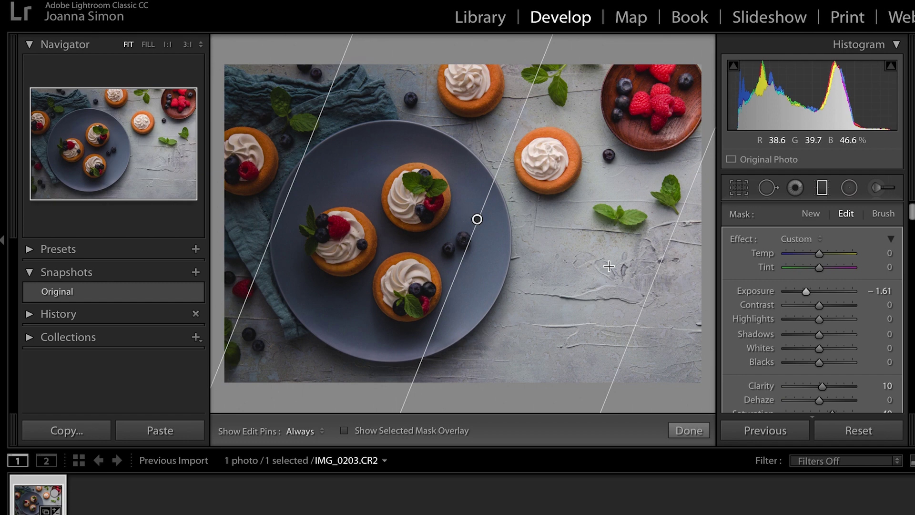
Step: Narrow the gradient's fade and shift it up-left to darken the upper-left corner
drag(653, 285, 418, 234)
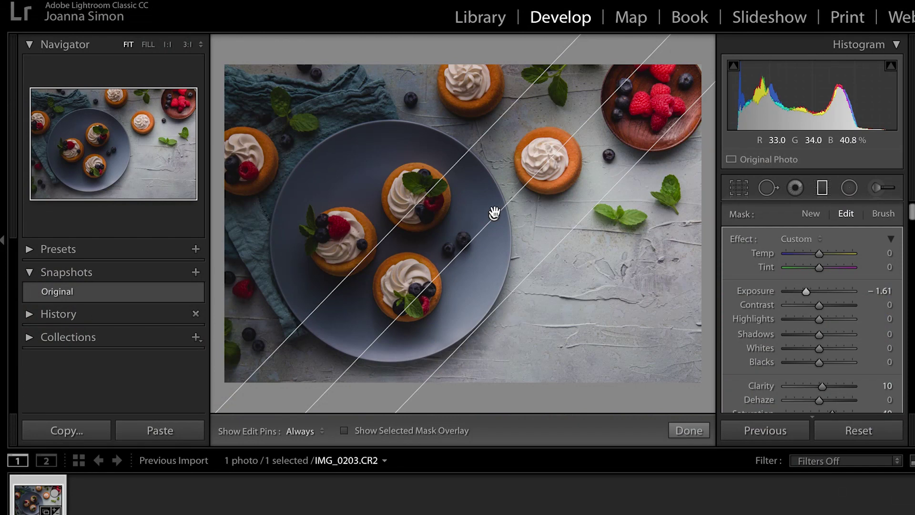
drag(407, 178, 296, 90)
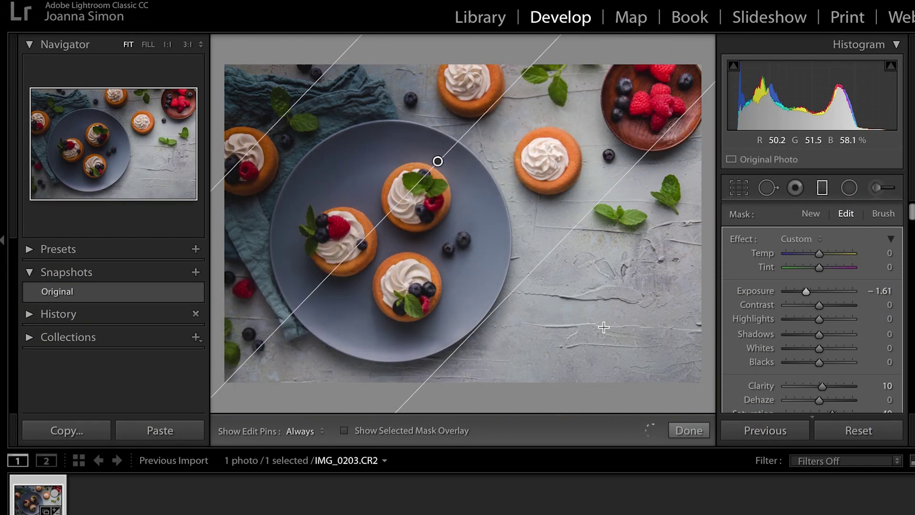
drag(480, 287, 434, 250)
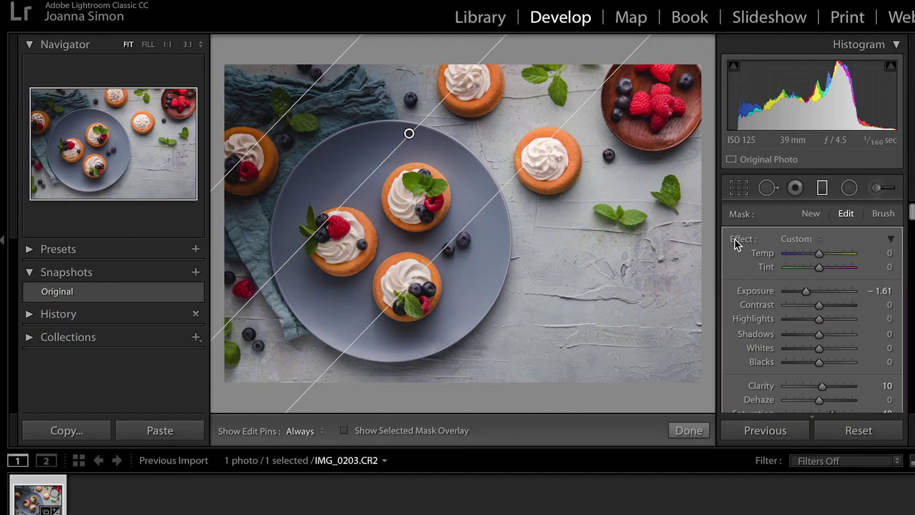
Step: Reset the gradient's sliders, then set Whites −48, Highlights −33 and Exposure −0.20
double_click(734, 236)
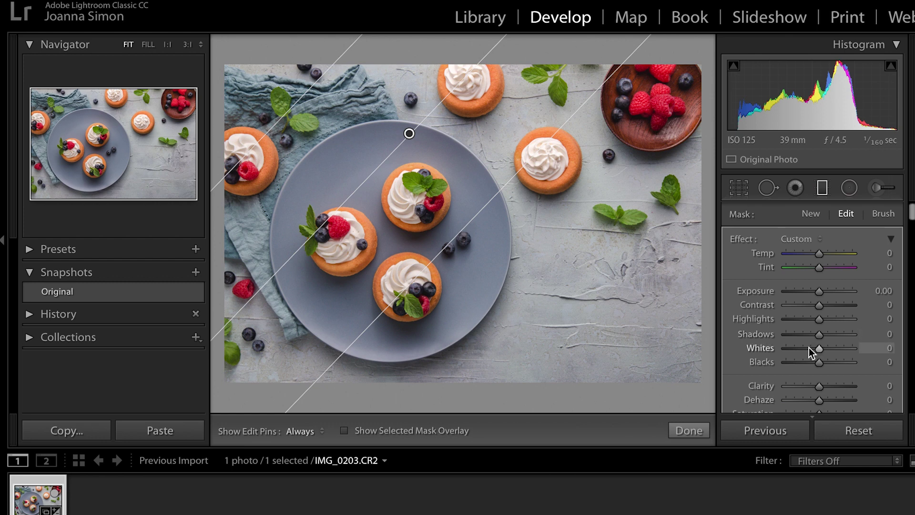
drag(808, 348, 804, 352)
drag(818, 319, 807, 324)
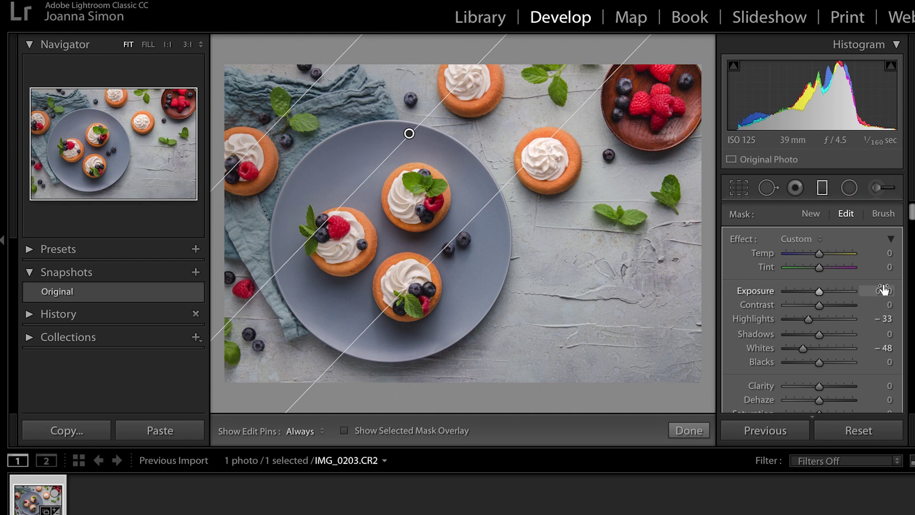
click(882, 292)
key(Down)
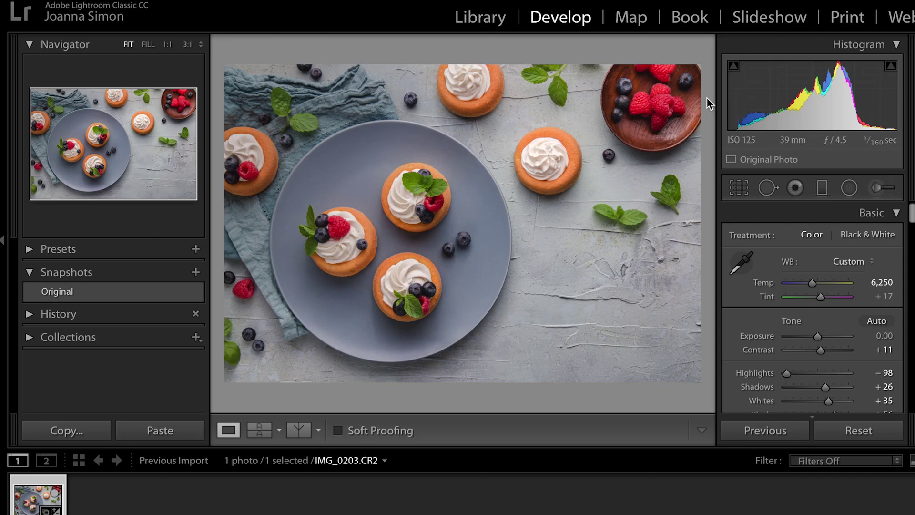
Step: Draw a second gradient from the lower right with Exposure −0.42, Shadows −40, Whites −21
click(824, 188)
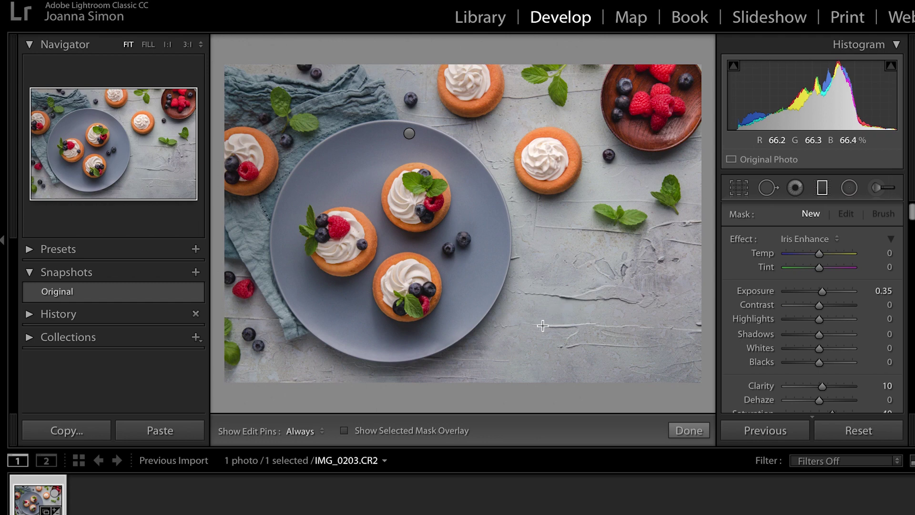
drag(542, 326, 464, 248)
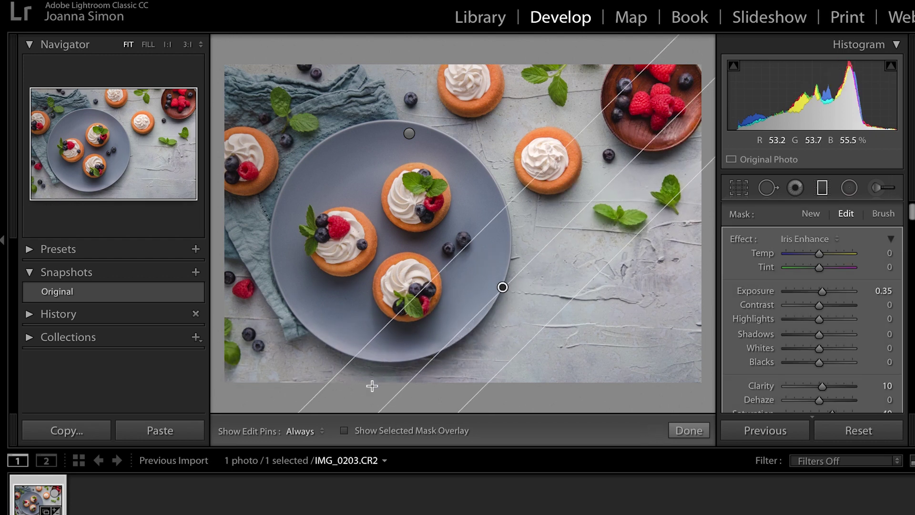
click(344, 431)
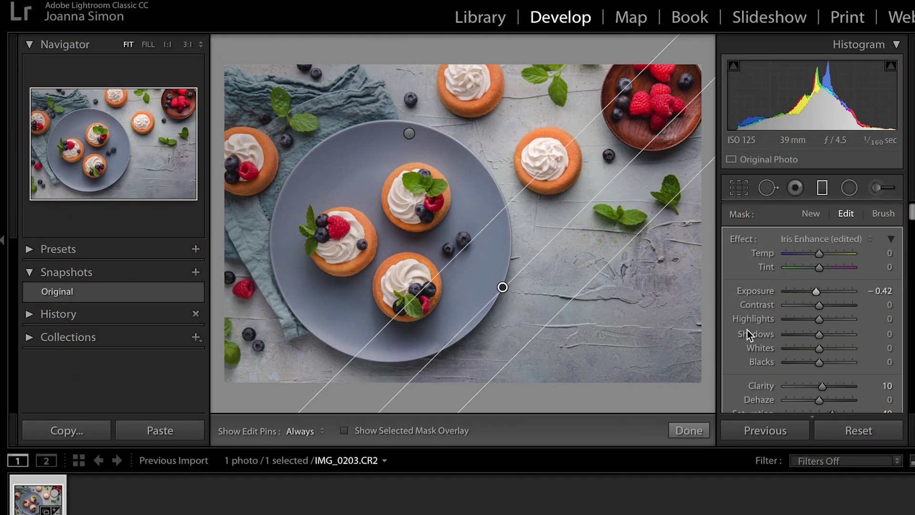
drag(820, 334, 806, 339)
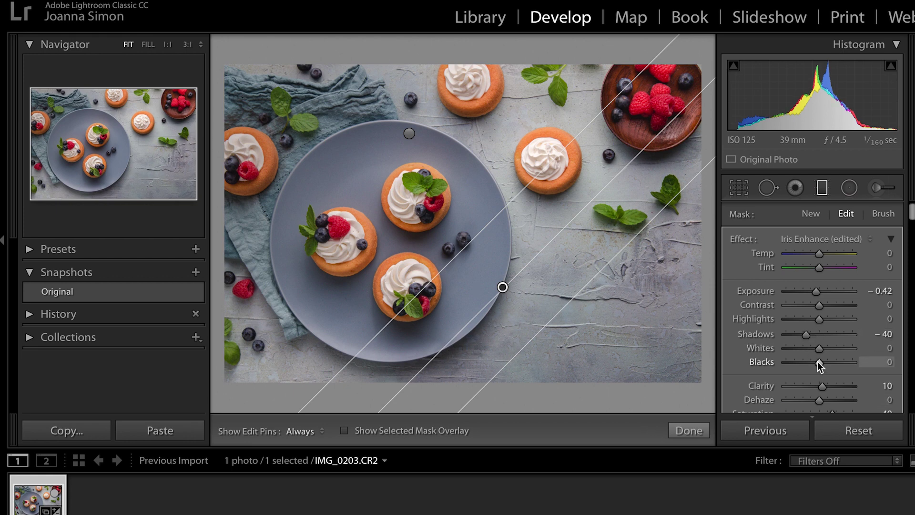
drag(817, 348, 811, 352)
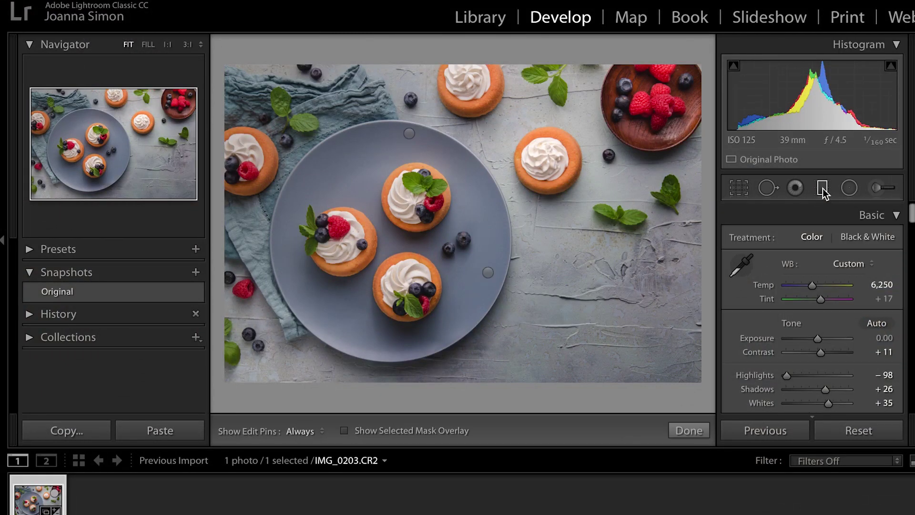
click(490, 274)
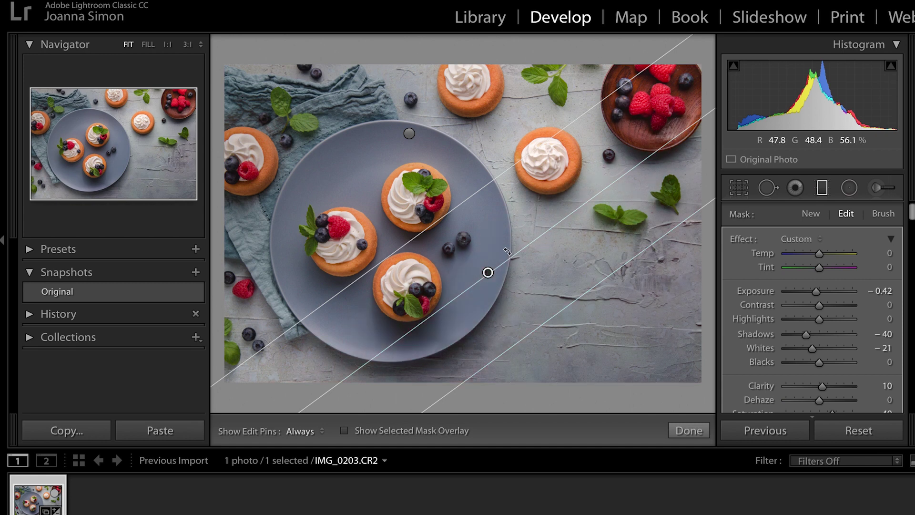
Step: Rotate the lower-right gradient steeper, spread its fade wider, and finish the graduated filters
drag(508, 250, 509, 252)
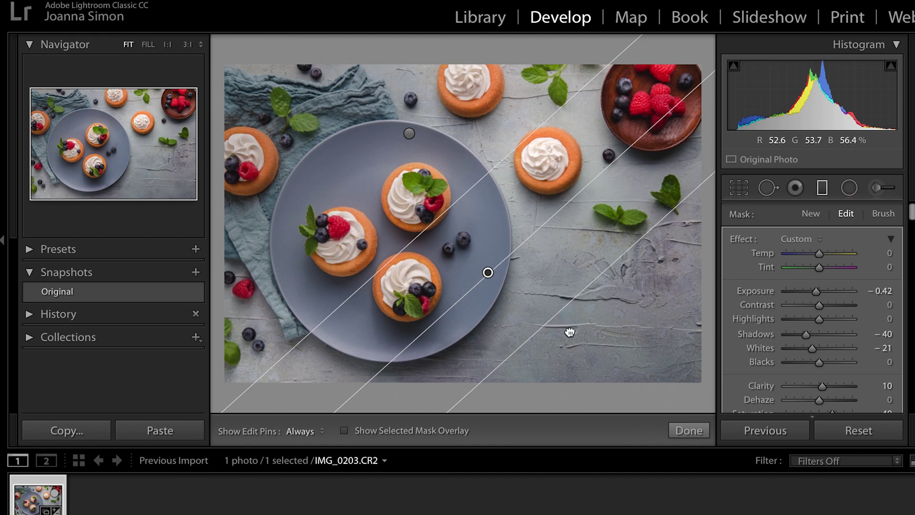
drag(415, 239, 383, 224)
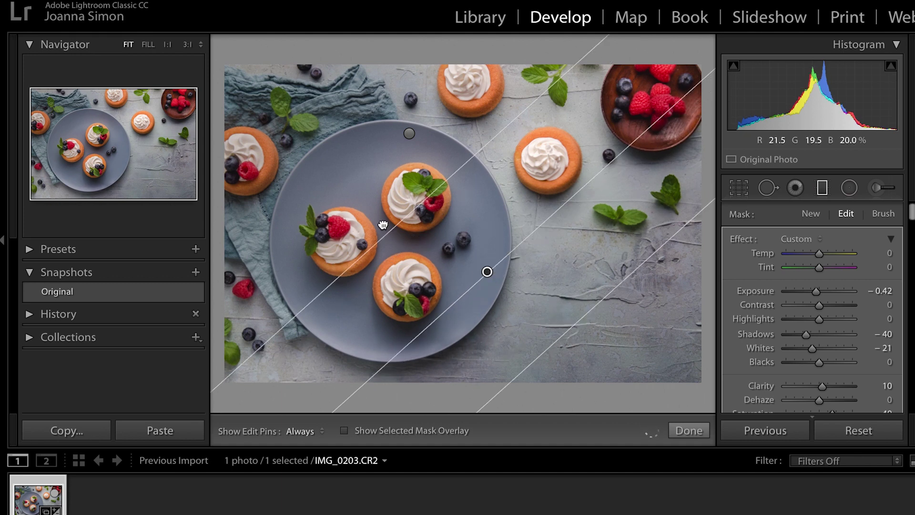
click(699, 428)
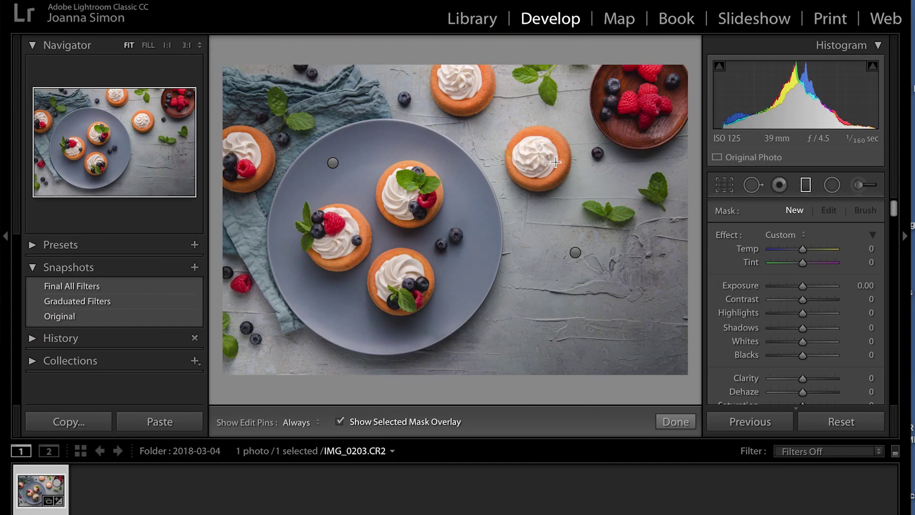
Step: Select the upper-left gradient and switch its mask to Brush mode
click(333, 162)
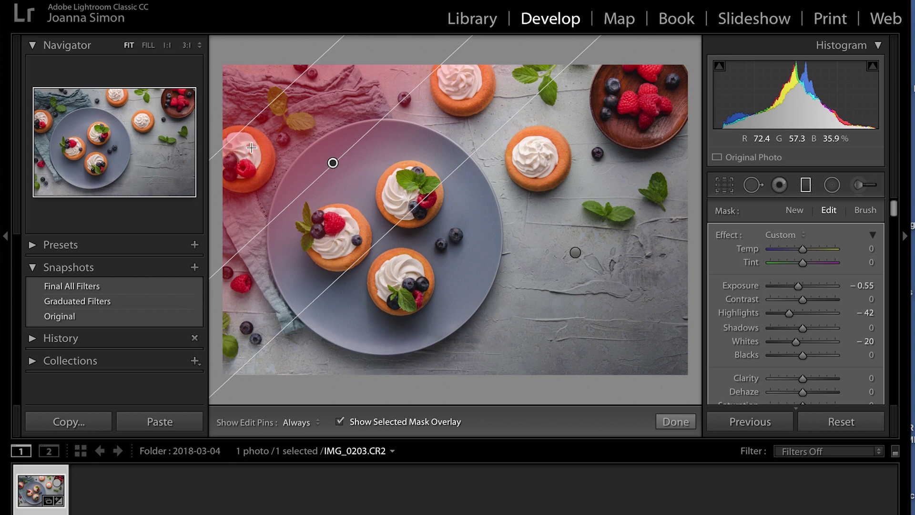
click(866, 212)
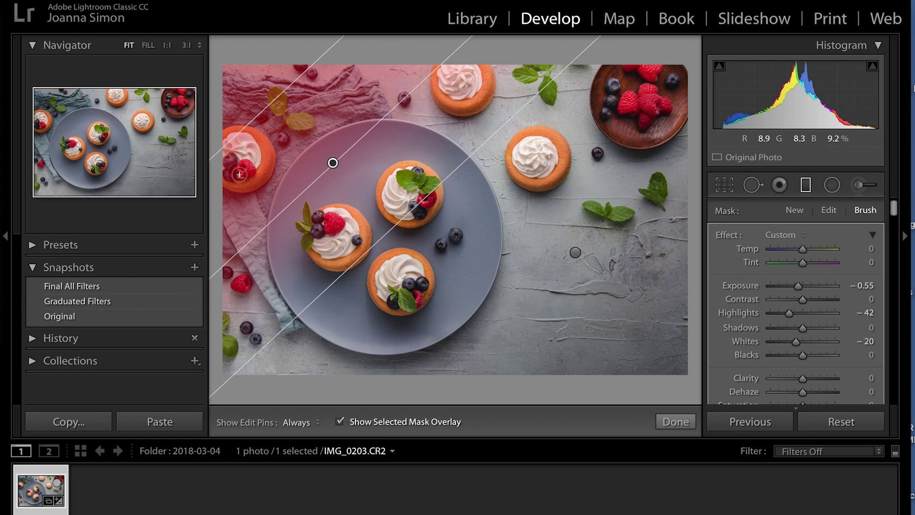
scroll(720, 291, down, 5)
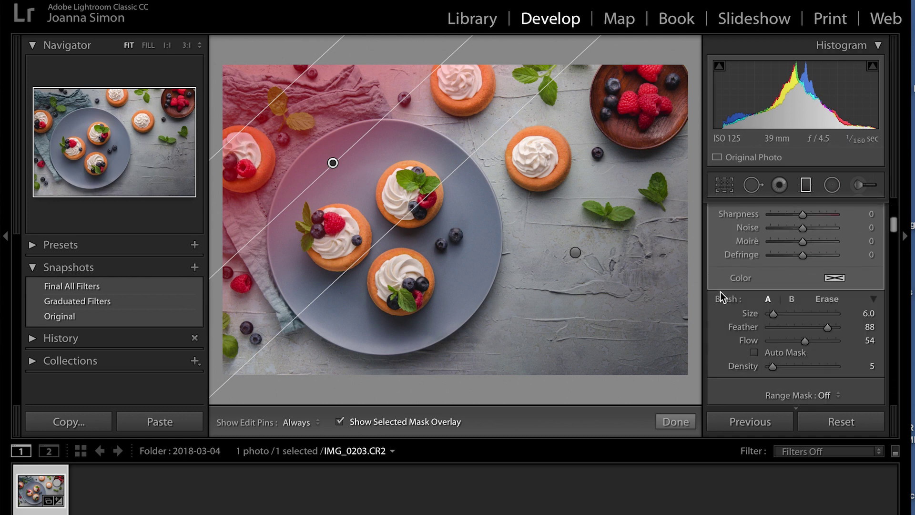
Step: Set the mask brush to Erase with Size 11.6, Feather 51 and Flow 70
scroll(720, 292, down, 3)
scroll(720, 291, up, 2)
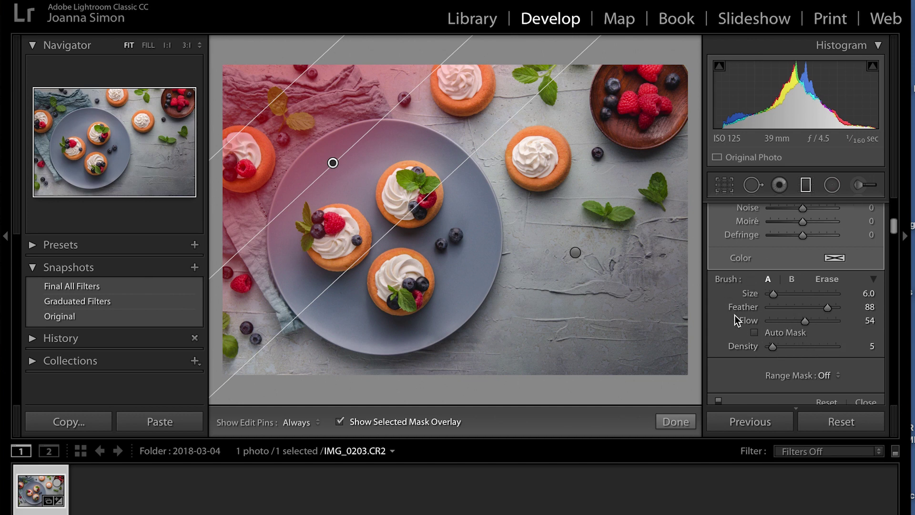
click(828, 281)
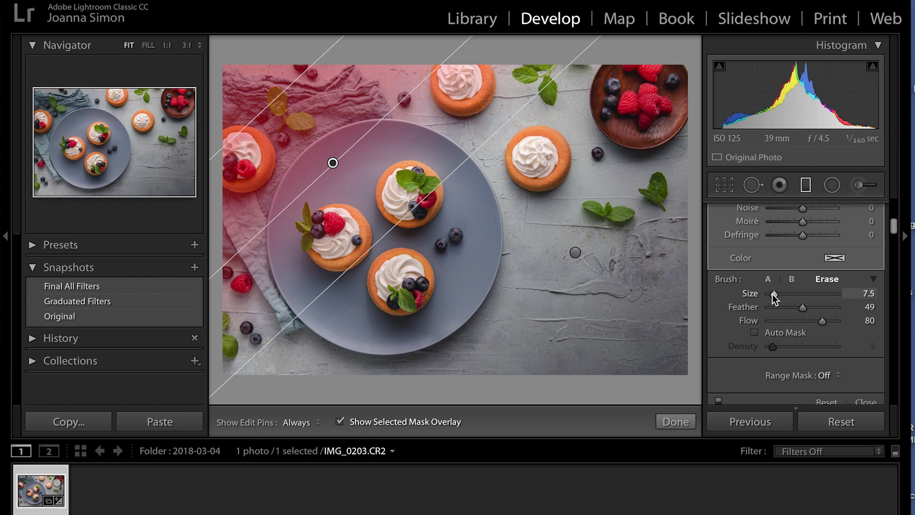
drag(772, 294, 776, 295)
drag(803, 310, 802, 310)
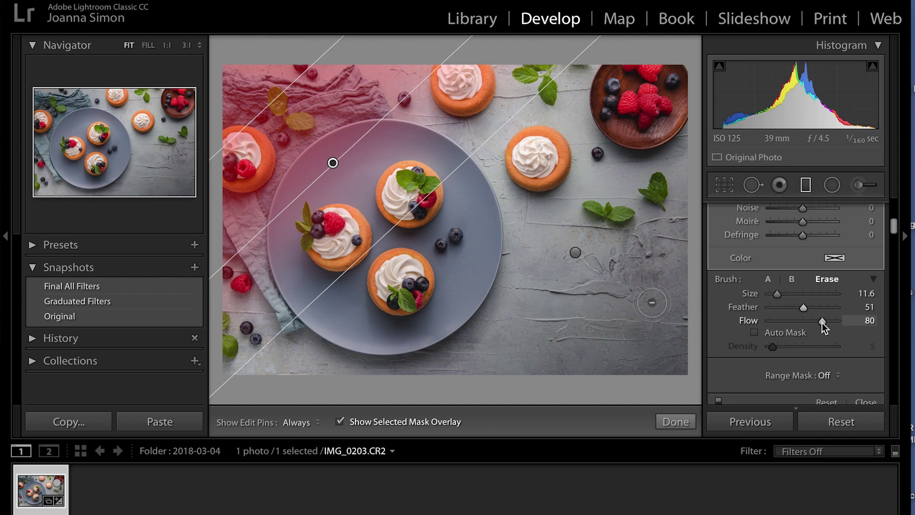
drag(822, 322, 816, 323)
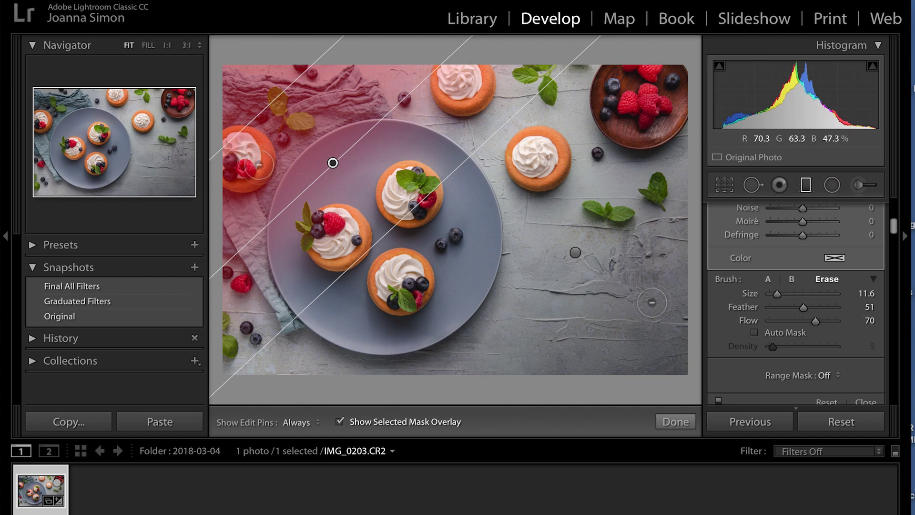
Step: Erase the gradient's darkening from the left pastry with pins hidden, then click Done
key(h)
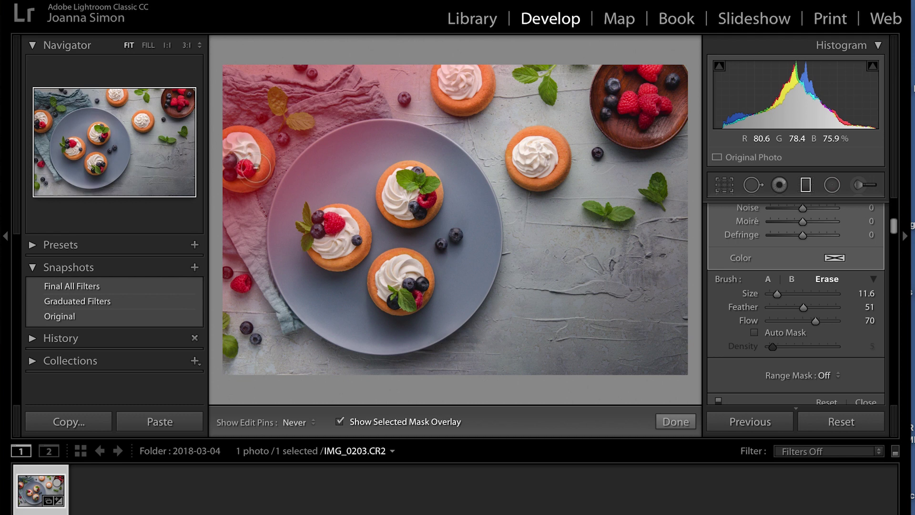
mouse_move(242, 174)
mouse_down()
mouse_move(260, 165)
mouse_move(251, 140)
mouse_move(229, 148)
mouse_move(247, 174)
mouse_move(237, 136)
mouse_move(230, 162)
mouse_move(247, 172)
mouse_move(261, 160)
mouse_move(260, 139)
mouse_move(231, 150)
mouse_move(248, 174)
mouse_up()
key(h)
click(690, 421)
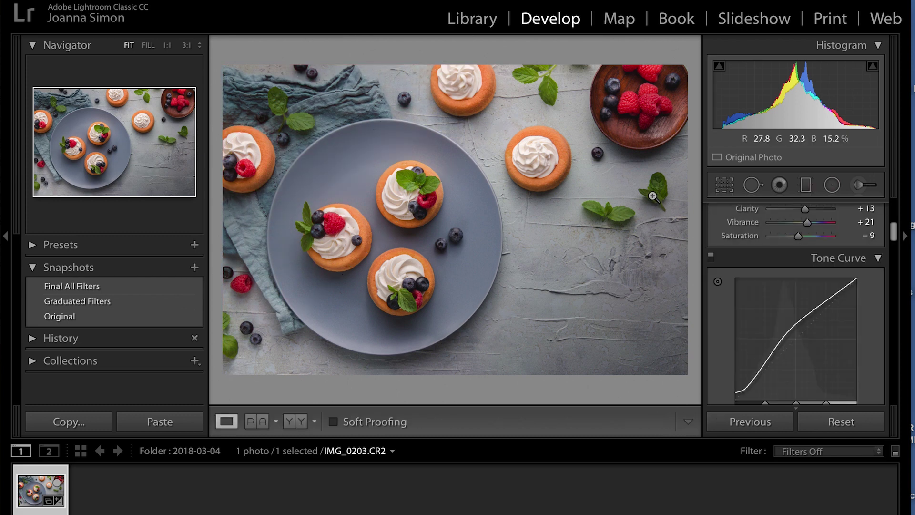
Step: Select the lower-right gradient in Brush mode with Flow 84 and Size 13.4
click(802, 183)
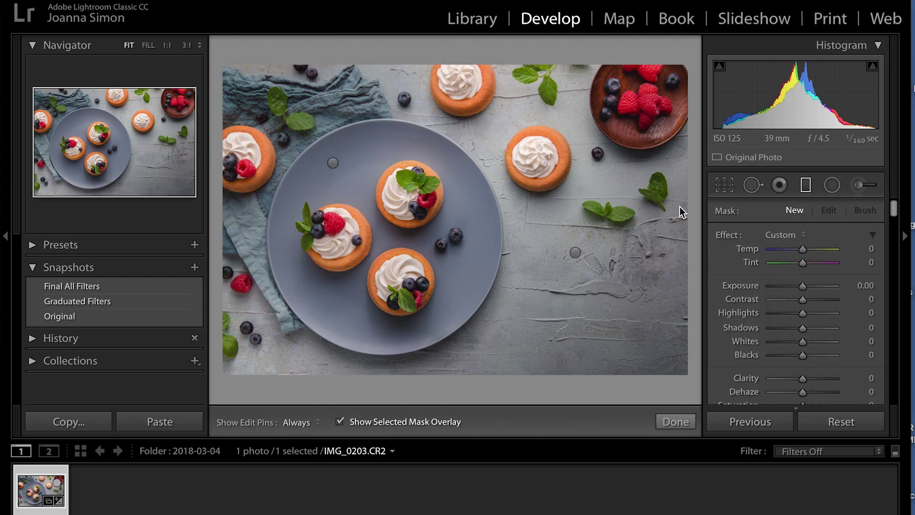
drag(576, 252, 697, 365)
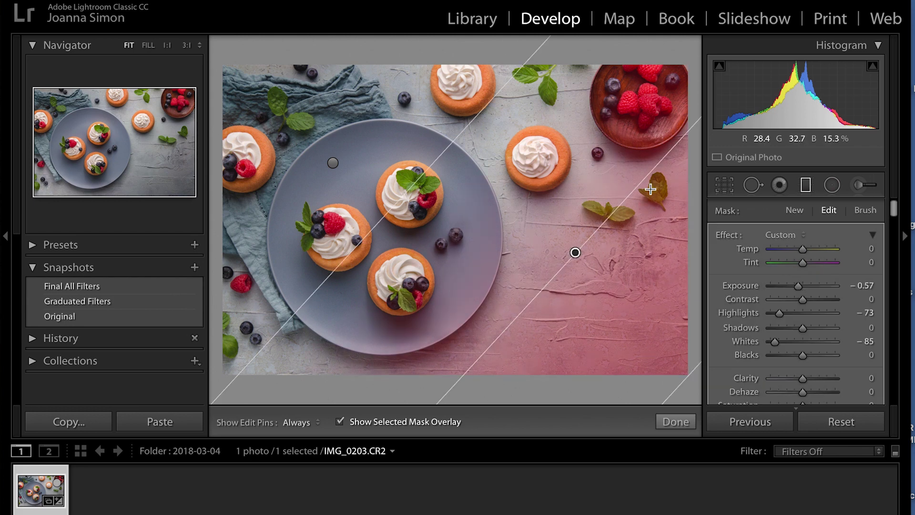
key(shift+t)
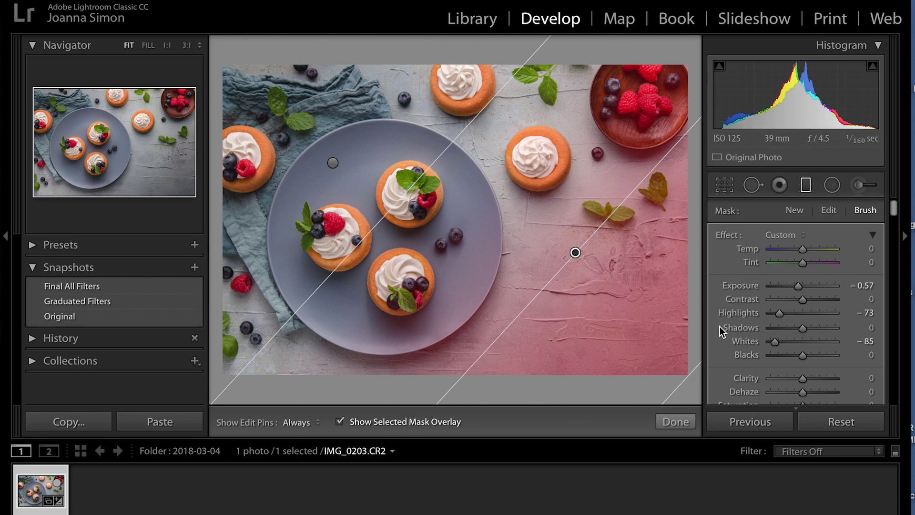
scroll(720, 327, down, 6)
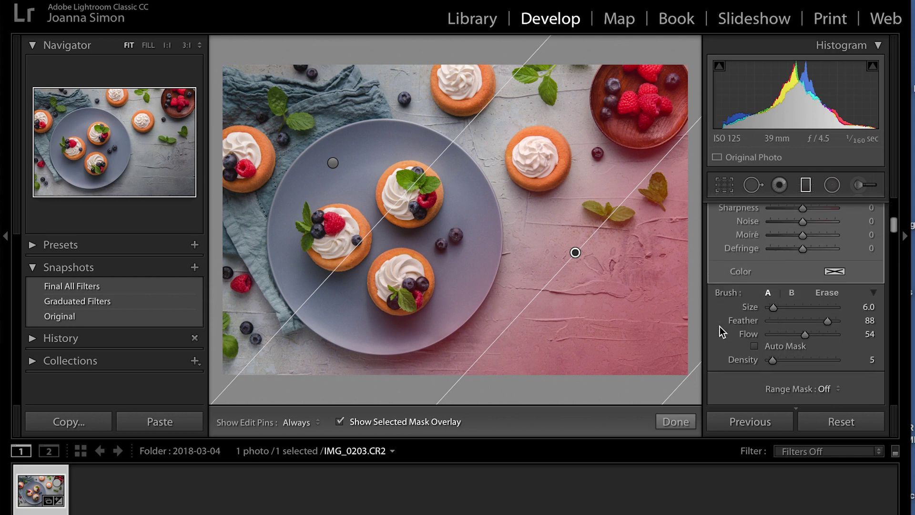
click(826, 331)
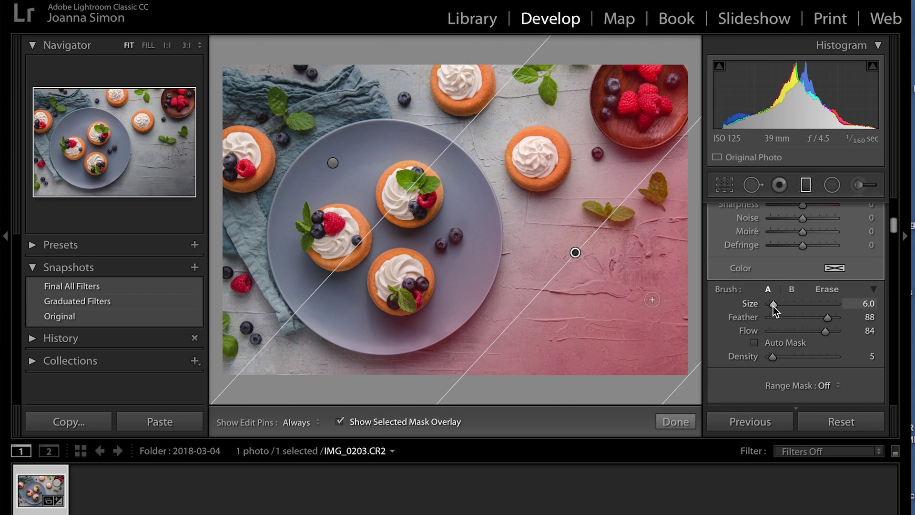
drag(773, 305, 779, 305)
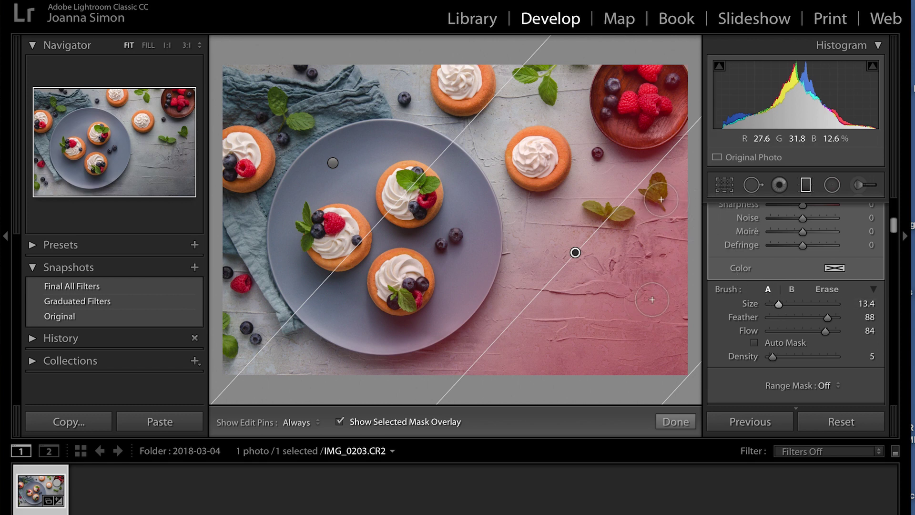
Step: Paint over the right mint leaf, finish, then undo back into filter editing
key(h)
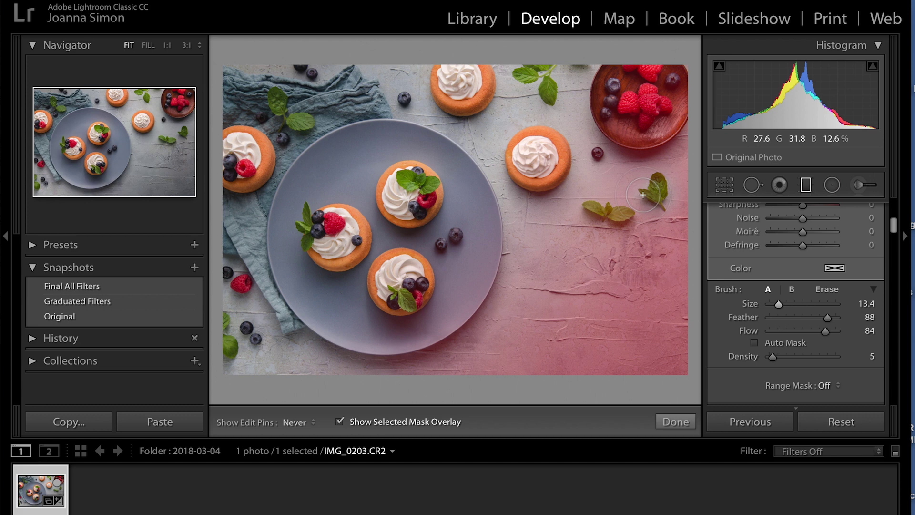
drag(643, 194, 656, 186)
key(h)
click(686, 423)
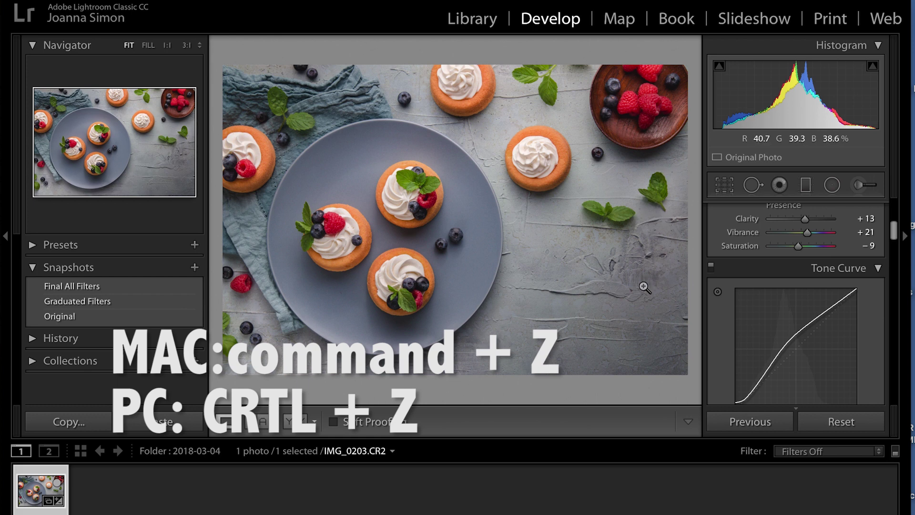
key(super+z)
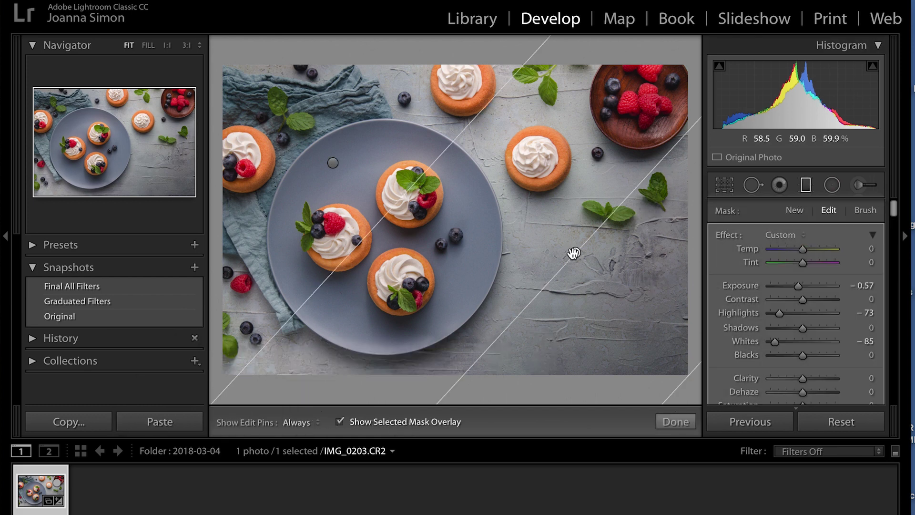
Step: Set the mask brush to Erase with Size about 5.6 and Flow 38
click(863, 210)
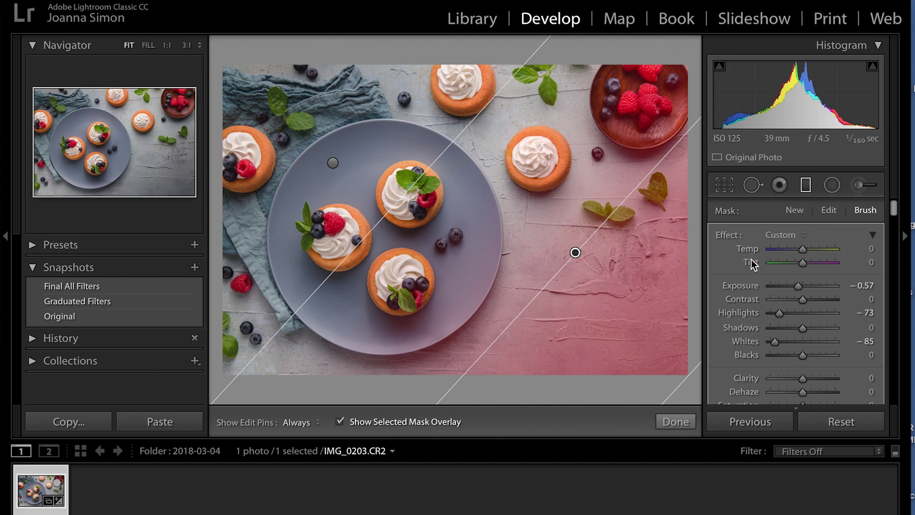
scroll(719, 289, down, 3)
scroll(719, 289, down, 3)
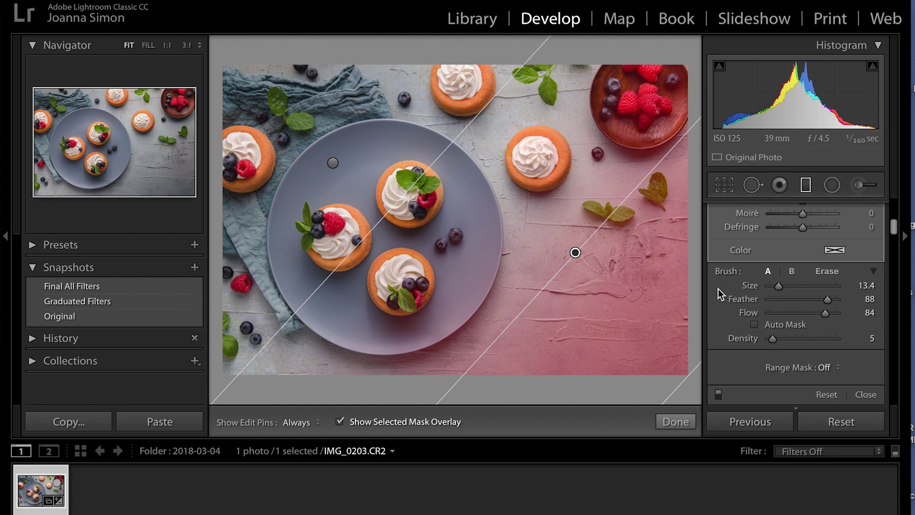
click(827, 269)
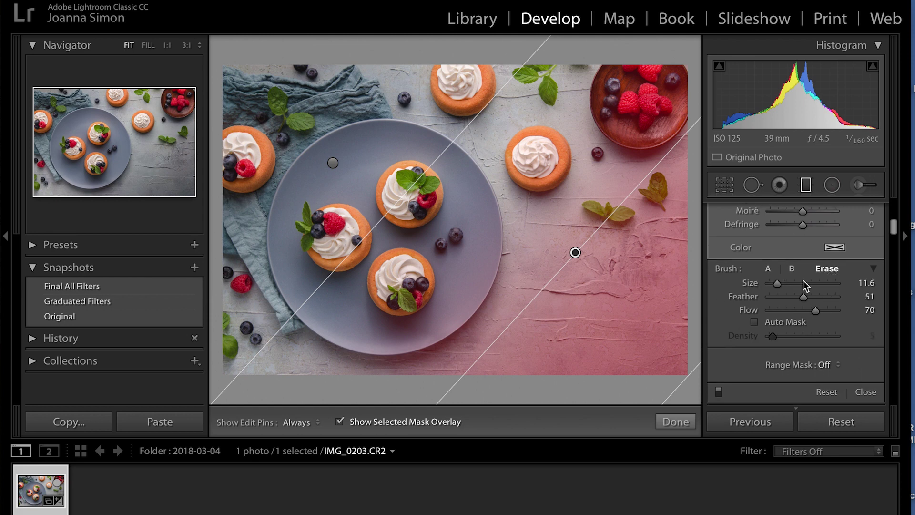
drag(777, 282, 773, 283)
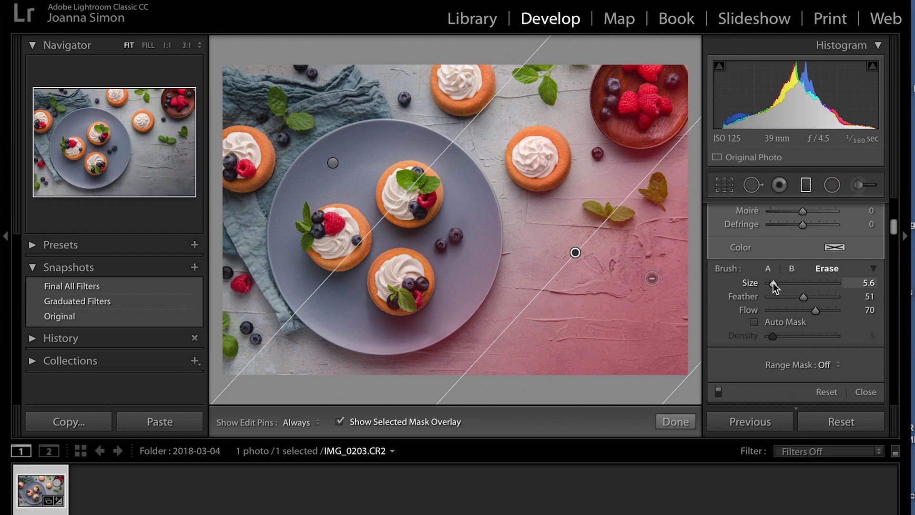
drag(819, 308, 797, 313)
Step: Erase the darkening from the right-hand mint leaves, keep pins always visible, and click Done
key(h)
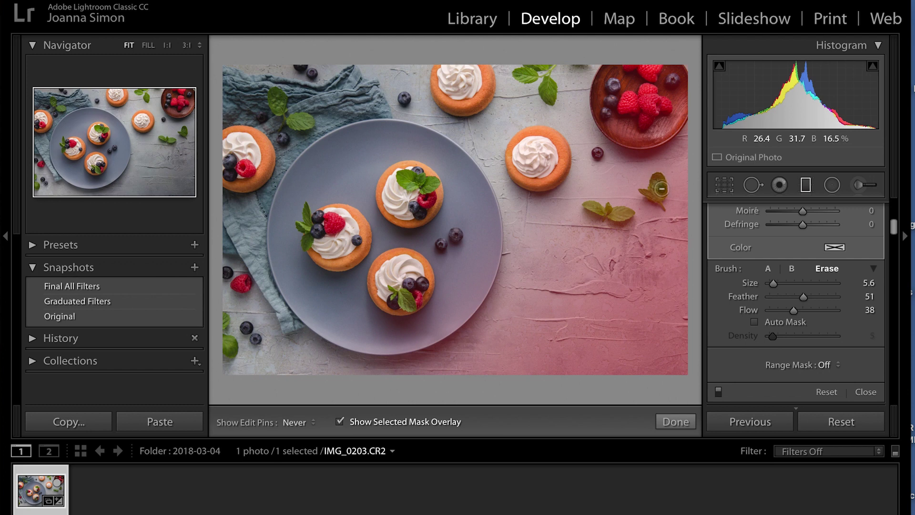
mouse_move(657, 179)
mouse_down()
mouse_move(648, 195)
mouse_move(658, 199)
mouse_move(658, 185)
mouse_up()
key(h)
key(h)
drag(614, 215, 619, 215)
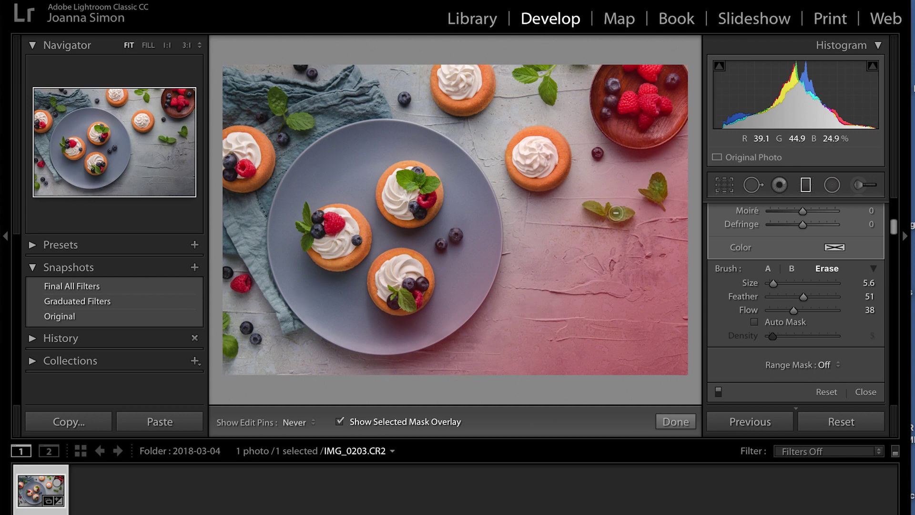
key(h)
click(677, 421)
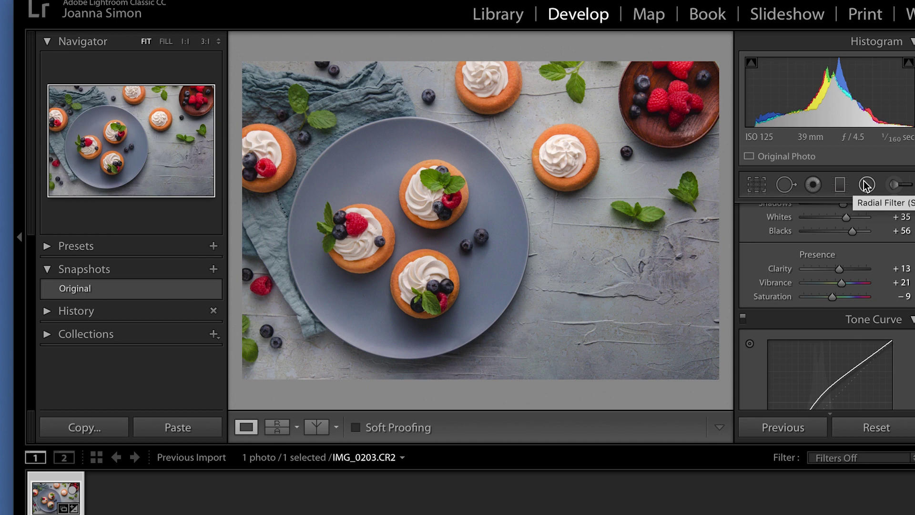
Step: Draw a radial filter over the plate of cakes, centre it on the plate, and invert it
click(867, 185)
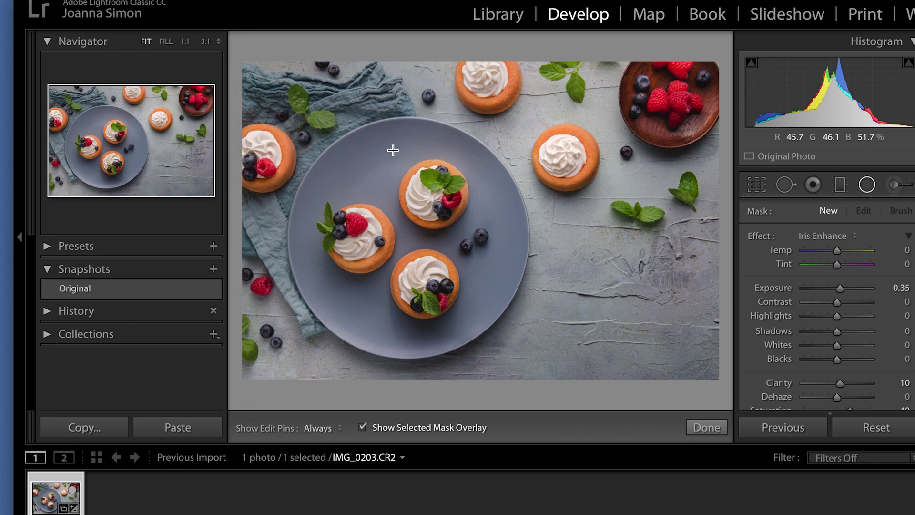
drag(389, 147, 548, 313)
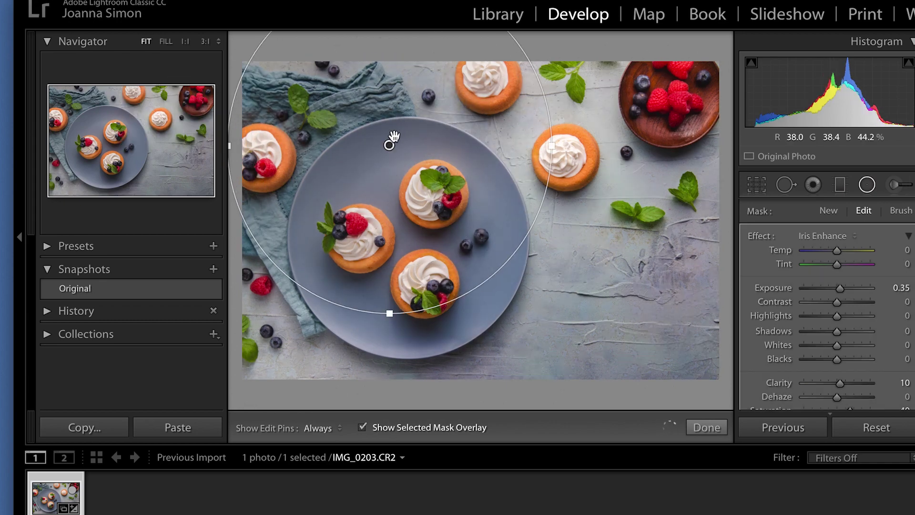
drag(390, 140, 412, 217)
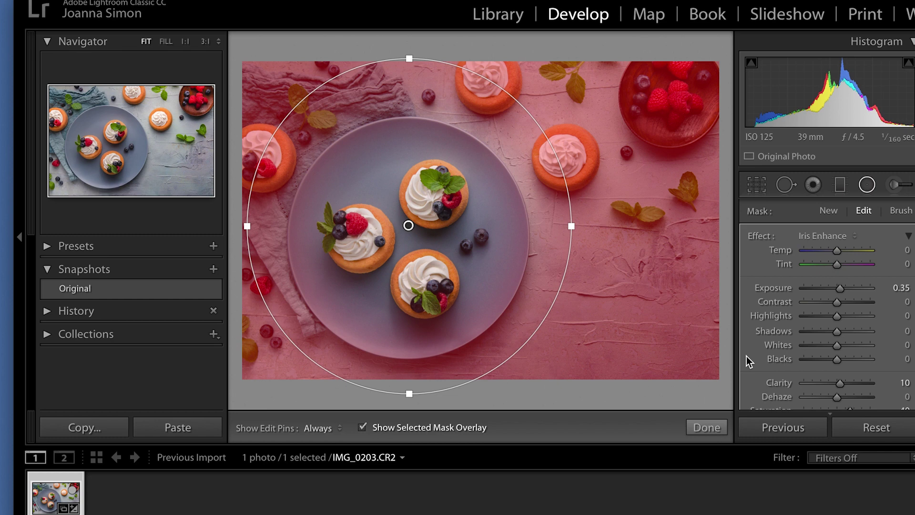
scroll(747, 355, down, 6)
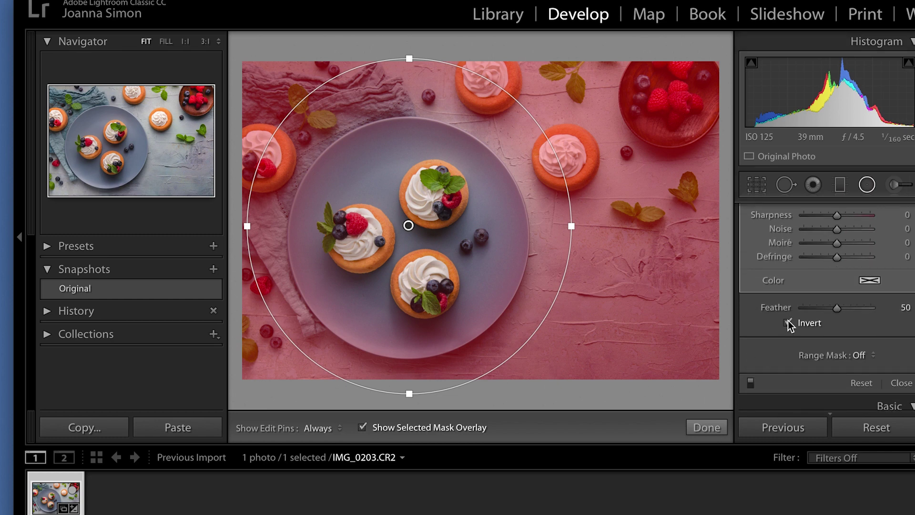
click(788, 321)
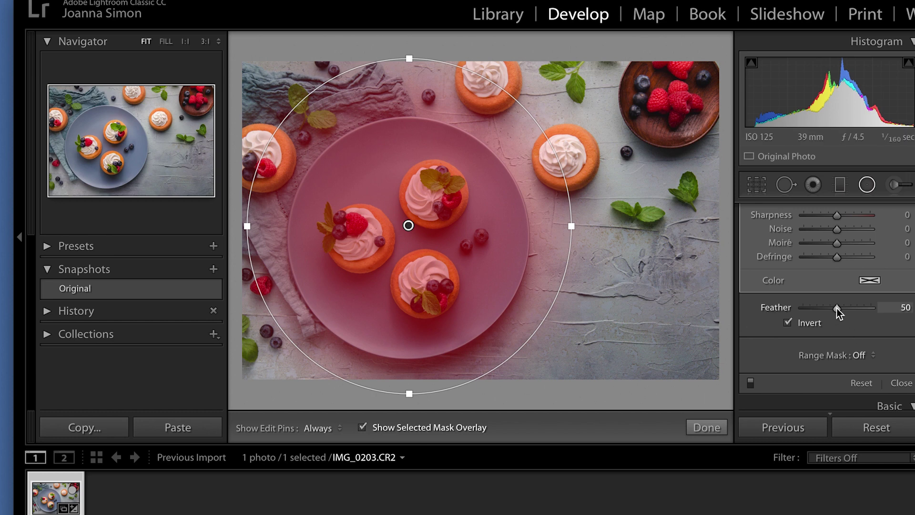
Step: Lower the plate radial filter's Feather toward 6
mouse_move(836, 308)
mouse_down()
mouse_move(808, 312)
mouse_move(862, 317)
mouse_move(834, 311)
mouse_up()
scroll(856, 264, up, 10)
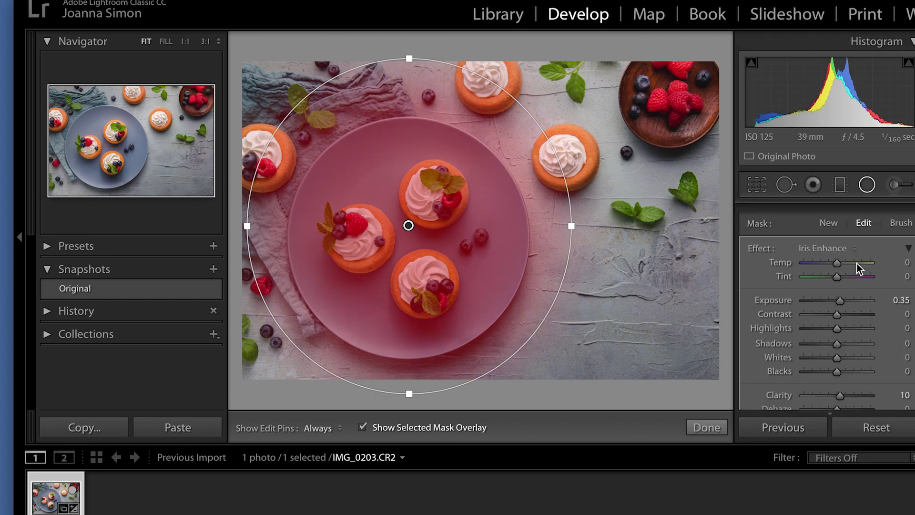
scroll(856, 263, down, 1)
Step: Zero the Iris Enhance sliders, then give the plate filter Sharpness 18 and Exposure 0.10
double_click(760, 235)
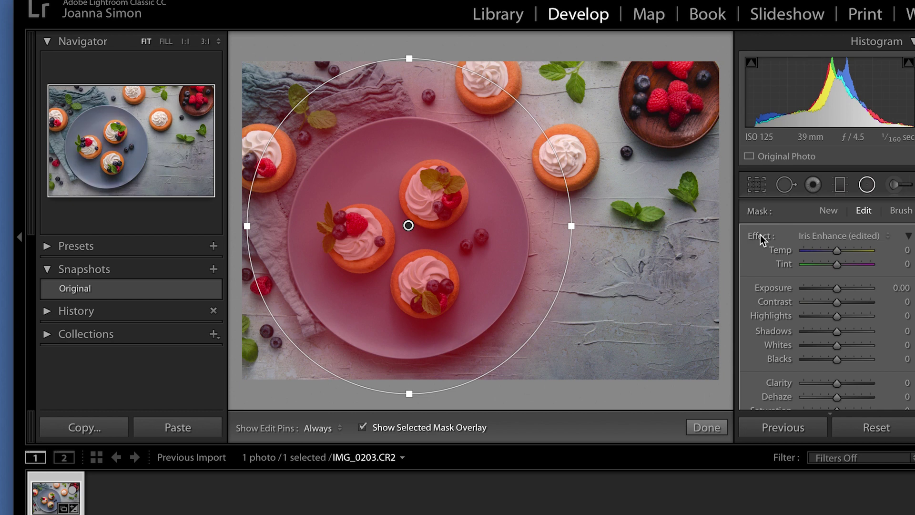
scroll(836, 365, down, 2)
drag(837, 383, 844, 386)
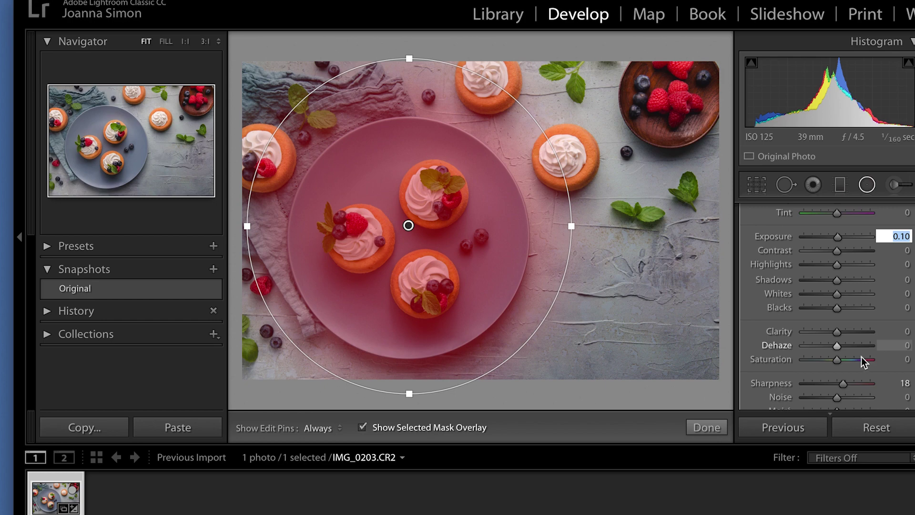
click(903, 360)
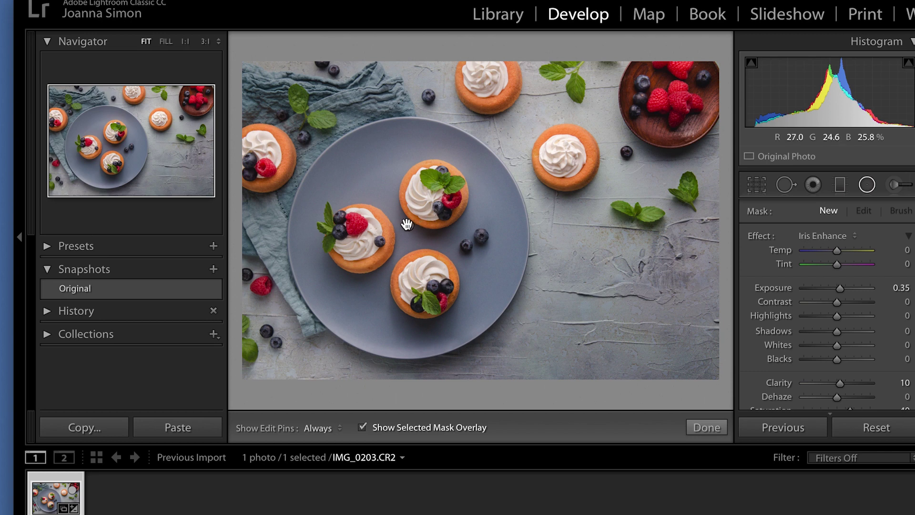
Step: Draw a second radial filter around the plate and stretch its right edge outward
mouse_move(407, 224)
drag(367, 123, 532, 278)
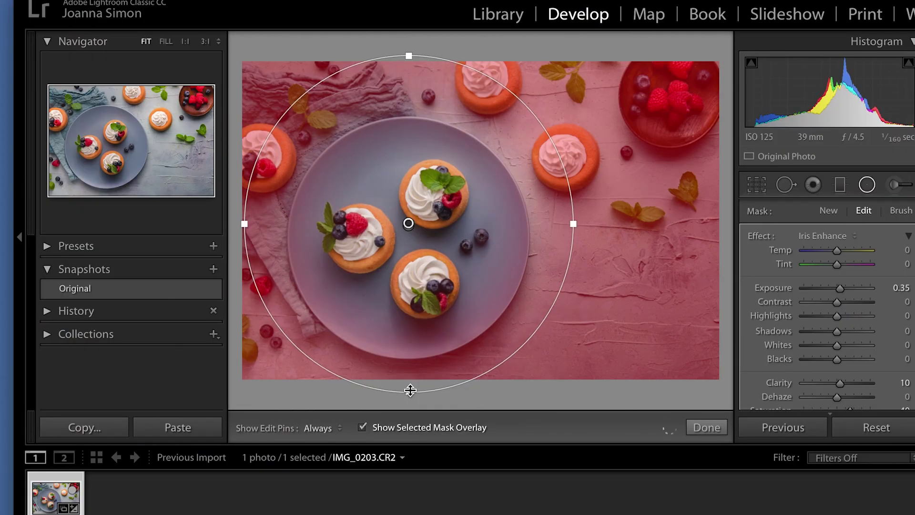
mouse_move(573, 223)
mouse_down()
mouse_move(605, 221)
mouse_move(573, 223)
mouse_up()
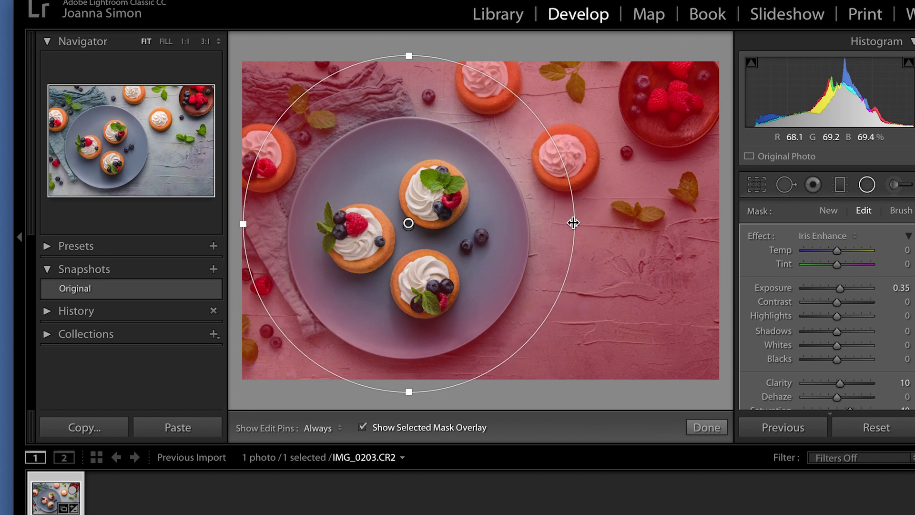
key(alt)
mouse_move(573, 223)
mouse_down()
mouse_move(642, 226)
mouse_move(575, 229)
mouse_up()
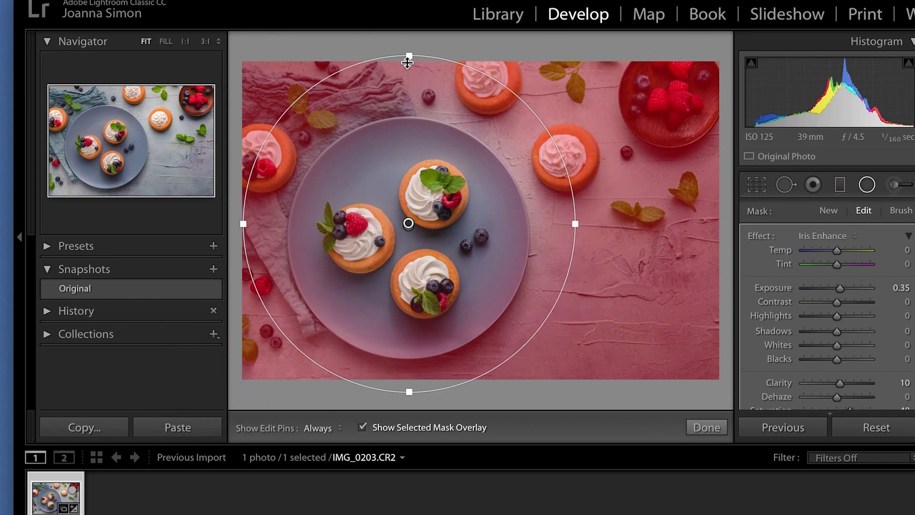
Step: Fit the ellipse to the plate's height and width, move it down, and zero its adjustments
drag(408, 56, 407, 68)
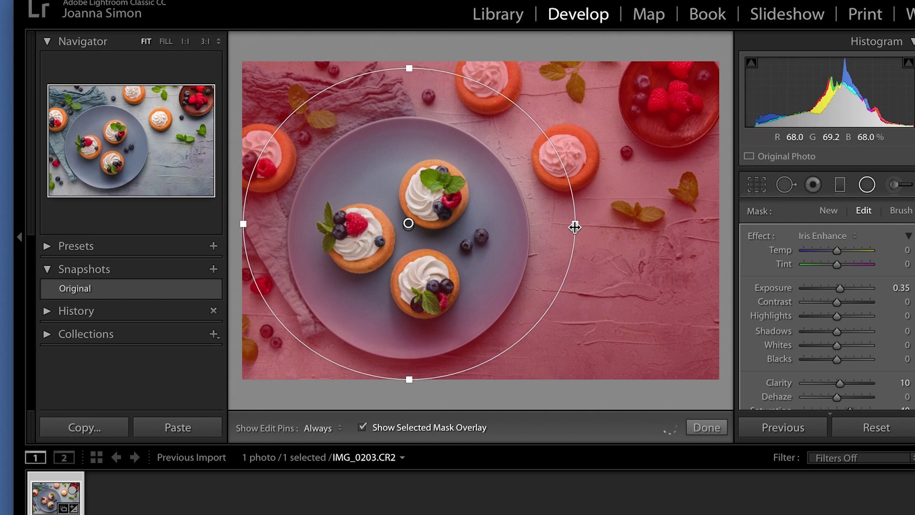
drag(576, 222, 559, 235)
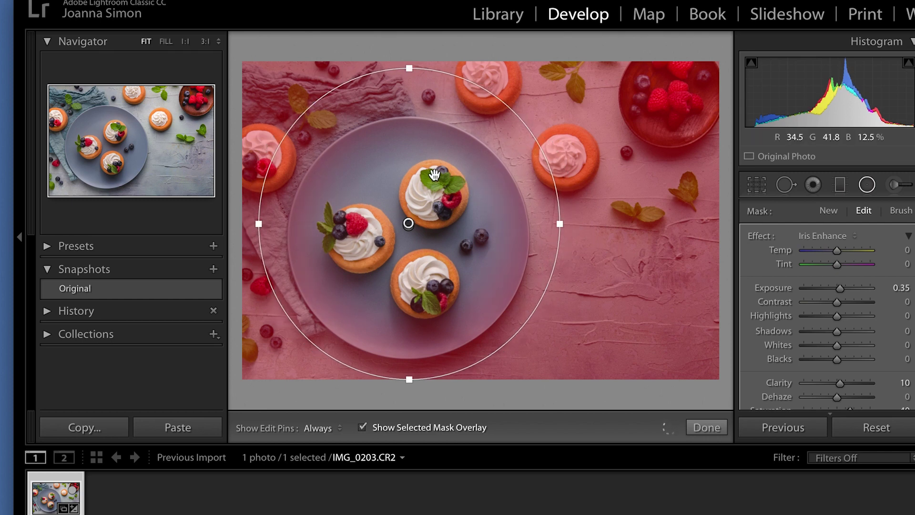
mouse_move(434, 176)
mouse_down()
mouse_move(431, 196)
mouse_move(433, 187)
mouse_up()
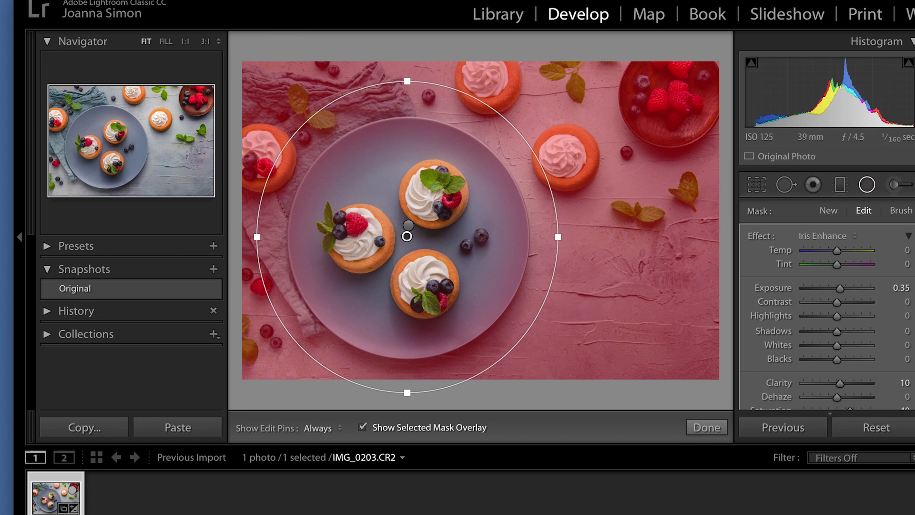
double_click(758, 237)
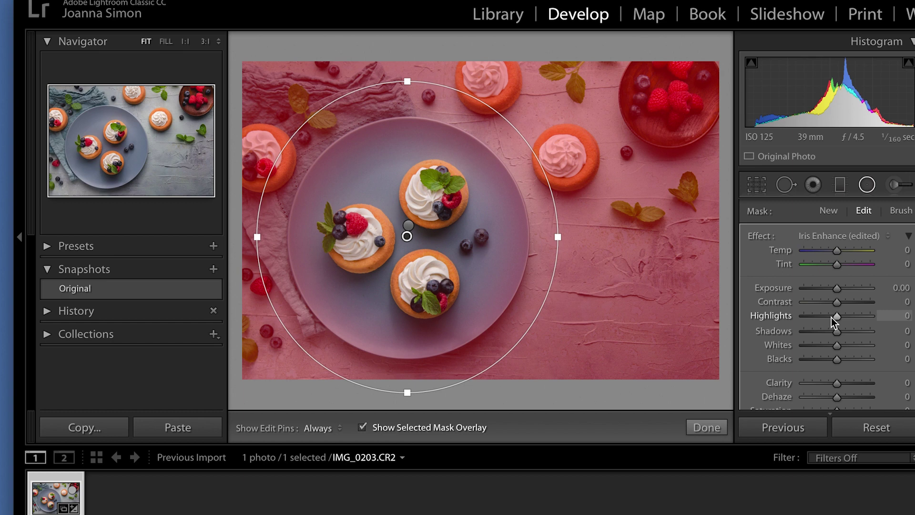
Step: Set the second plate filter's Highlights to -24 and Exposure to -0.10
drag(832, 317, 821, 326)
drag(822, 325, 826, 324)
click(898, 287)
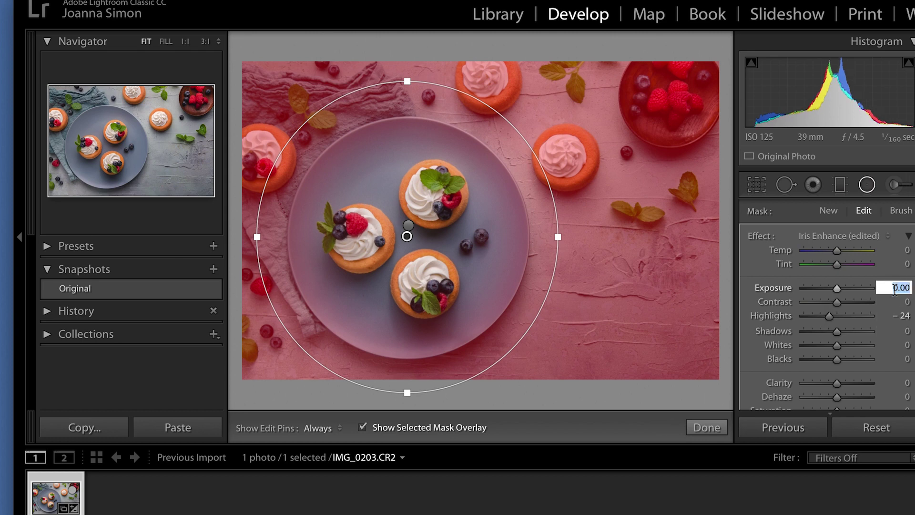
text(-0.1)
key(Return)
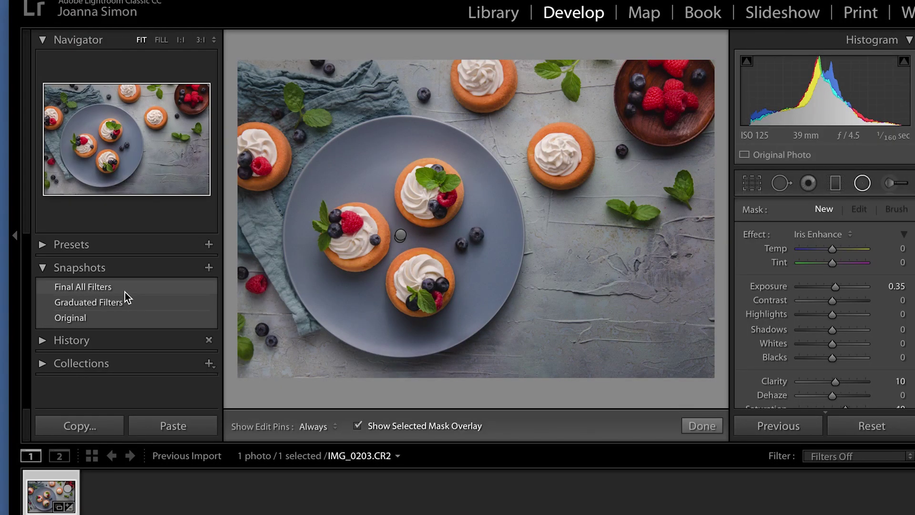
Step: Preview the Original and Graduated Filters snapshots, then switch back to Final All Filters
click(85, 316)
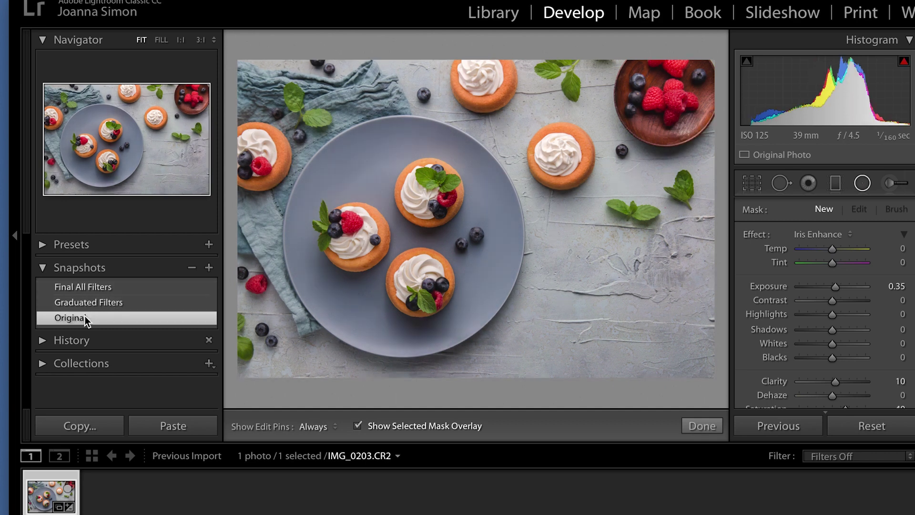
click(84, 304)
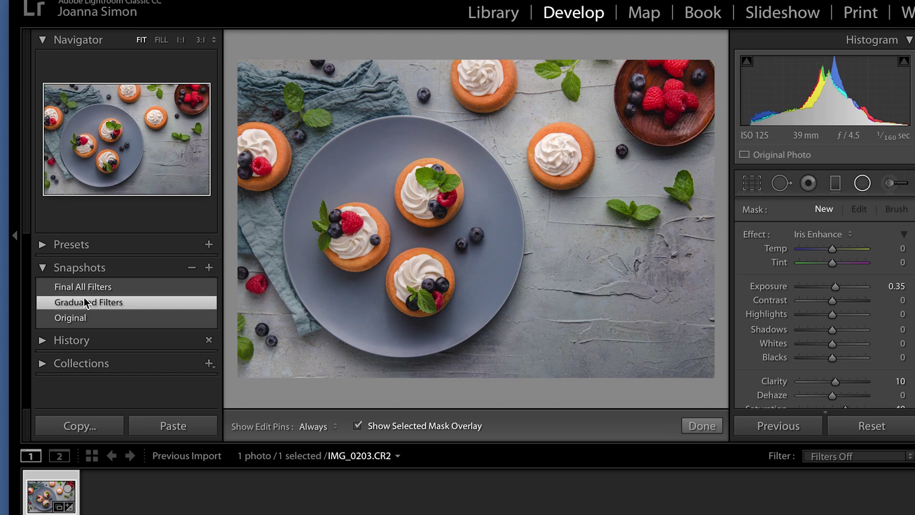
click(83, 289)
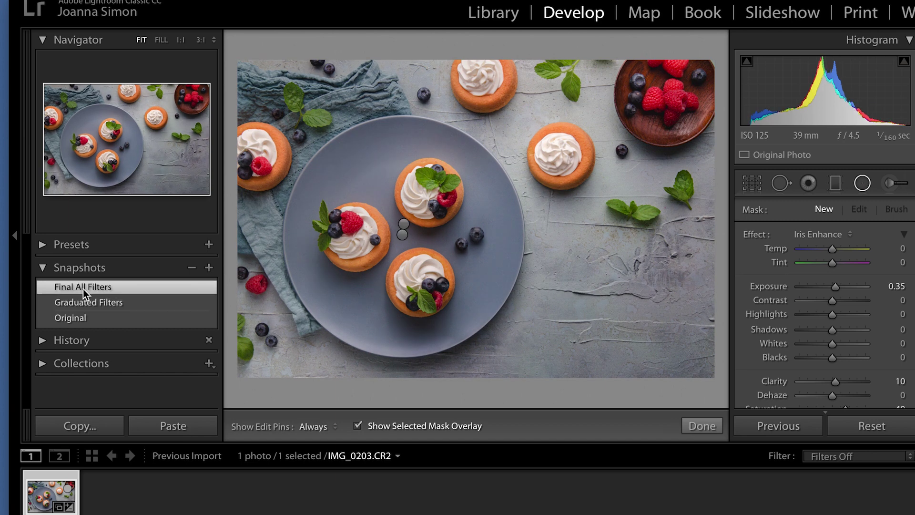